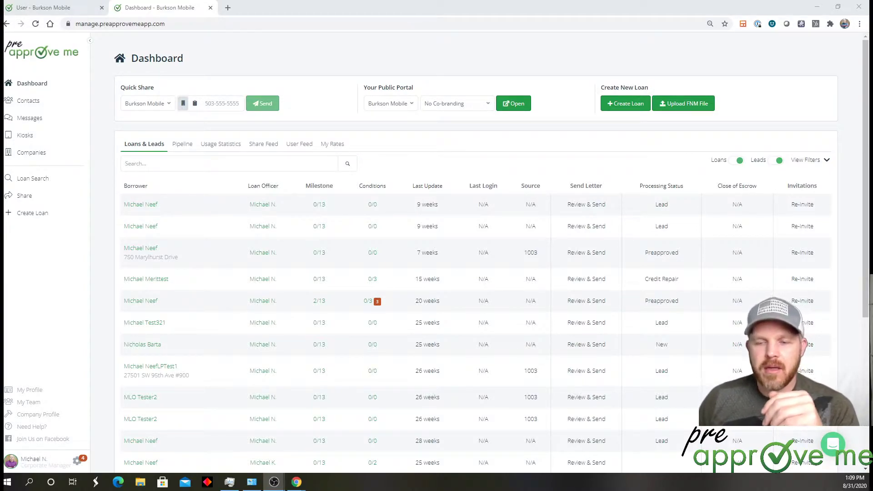
- Open the default loan options from the loan templates section of the company settings
click(77, 461)
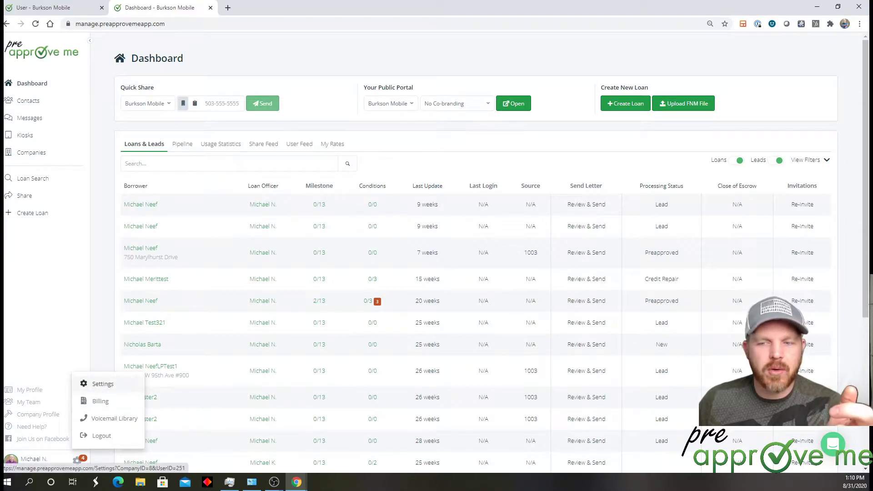
click(102, 384)
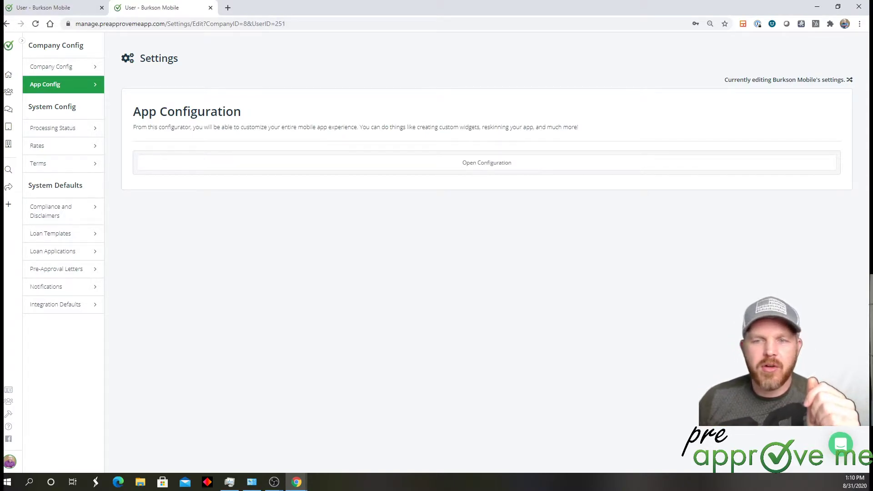
click(63, 233)
drag(228, 223, 138, 222)
click(182, 254)
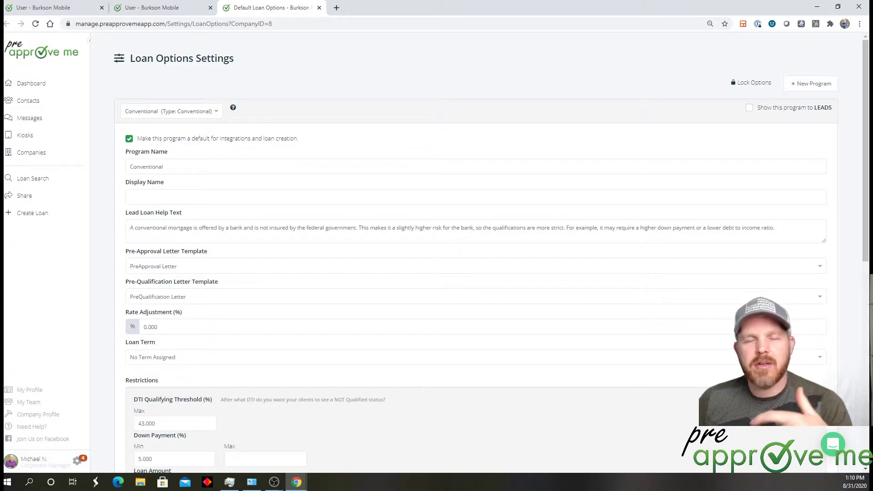
- Look through the available loan programs and choose the Conventional program
click(171, 111)
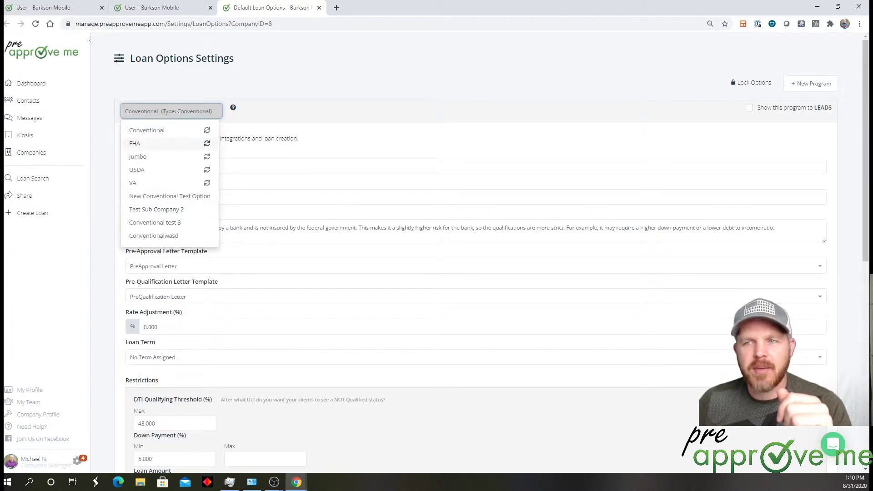
click(171, 111)
click(171, 111)
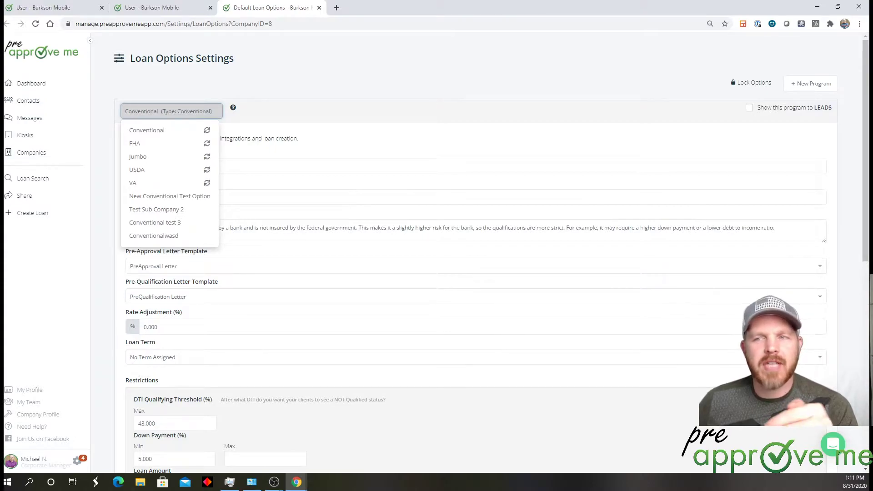
click(147, 131)
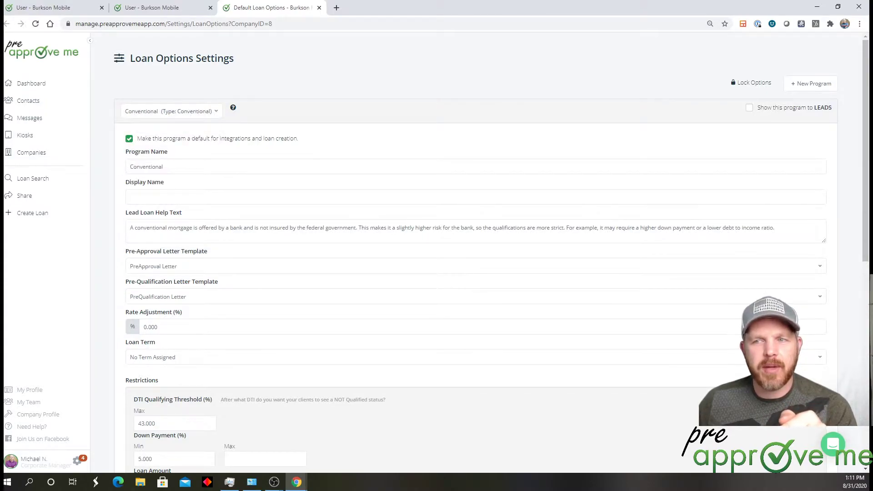
- In the Conventional program's restrictions, set the minimum down payment to 3% and save the change
scroll(476, 255, down, 4)
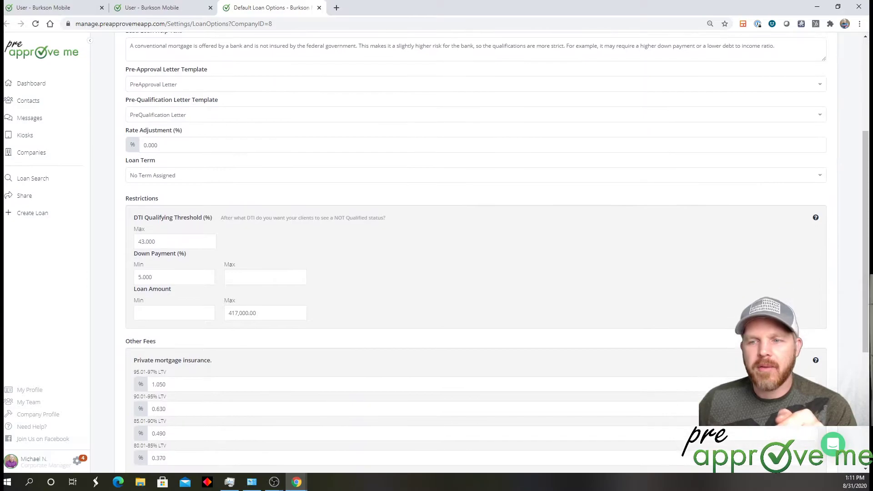
drag(125, 199, 159, 199)
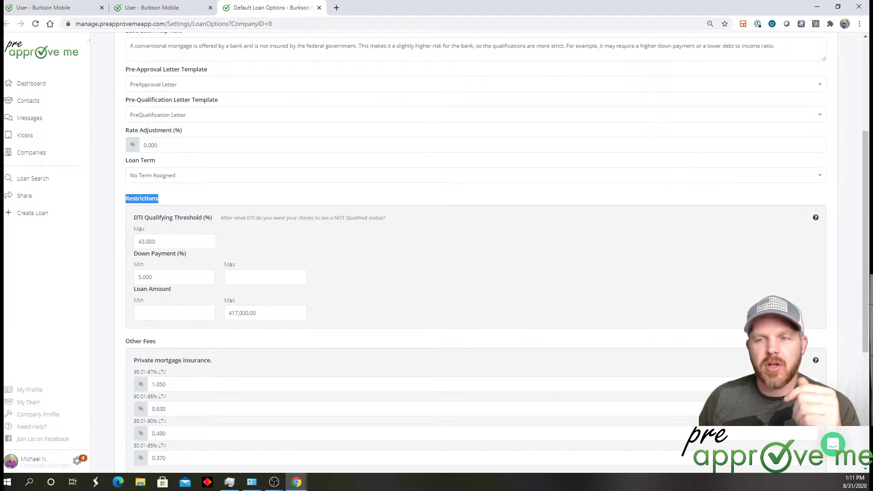
double_click(146, 277)
text(3)
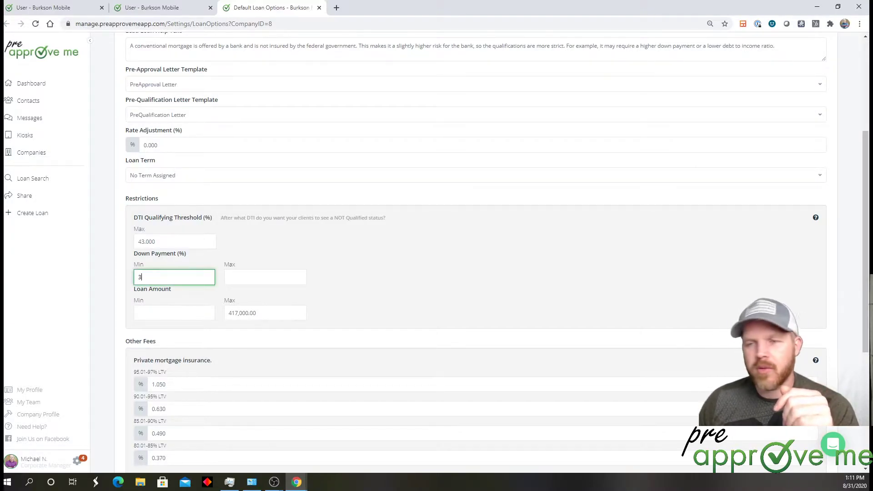
click(386, 287)
click(651, 461)
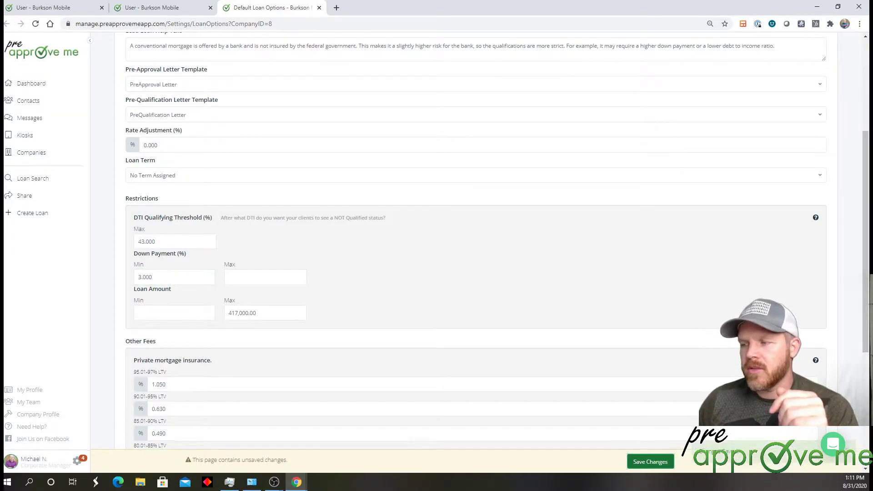
- Set the Conventional program's maximum loan amount to 510,400 and save the change
double_click(139, 301)
click(155, 313)
key(Tab)
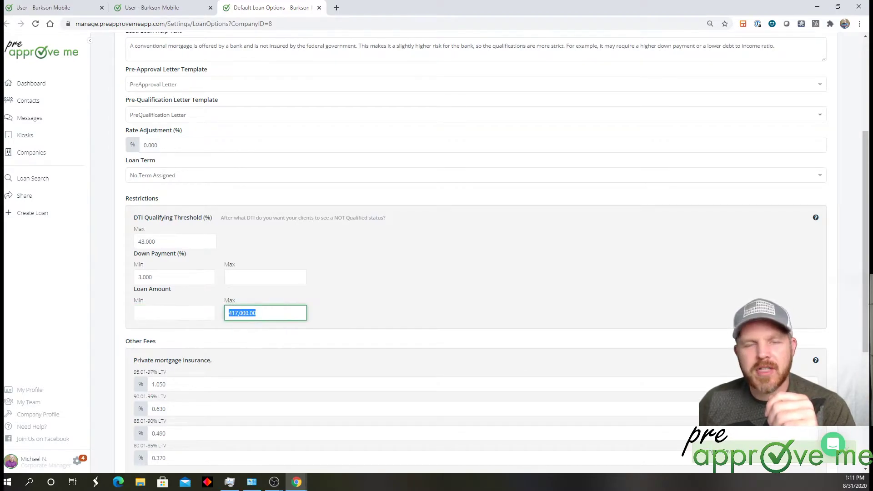
text(510400)
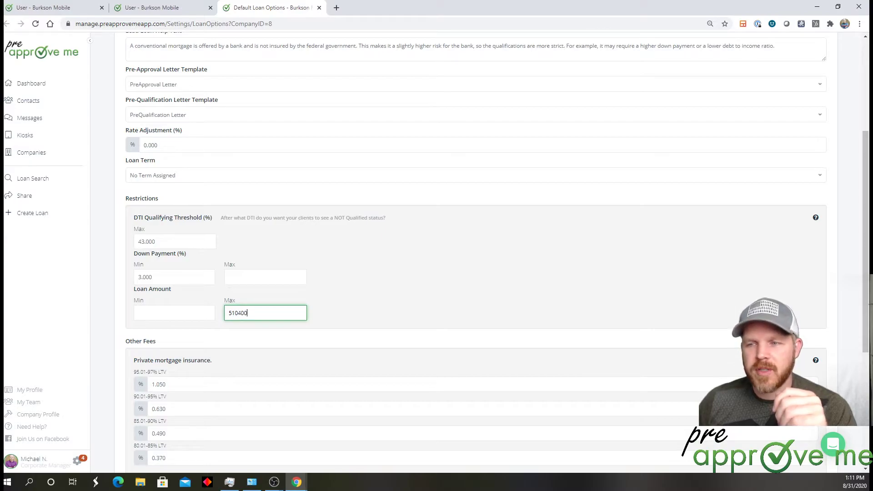
key(Tab)
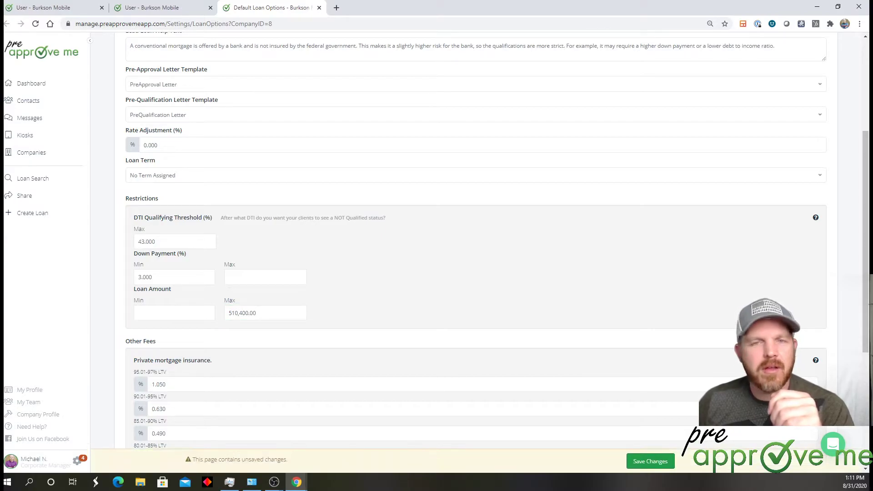
click(650, 462)
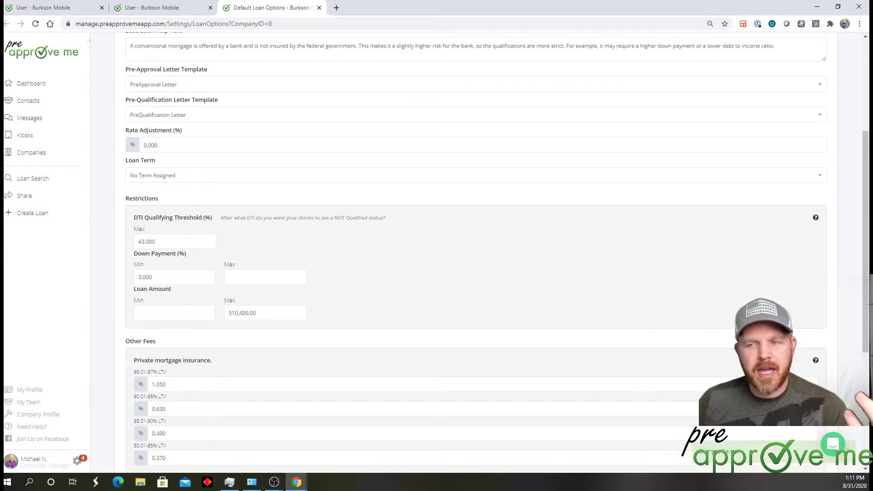
click(265, 277)
text(0)
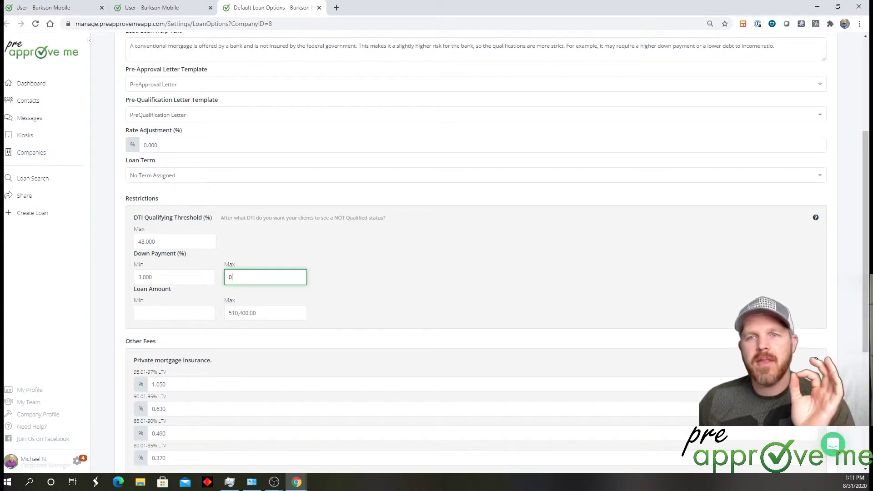
key(shift+Tab)
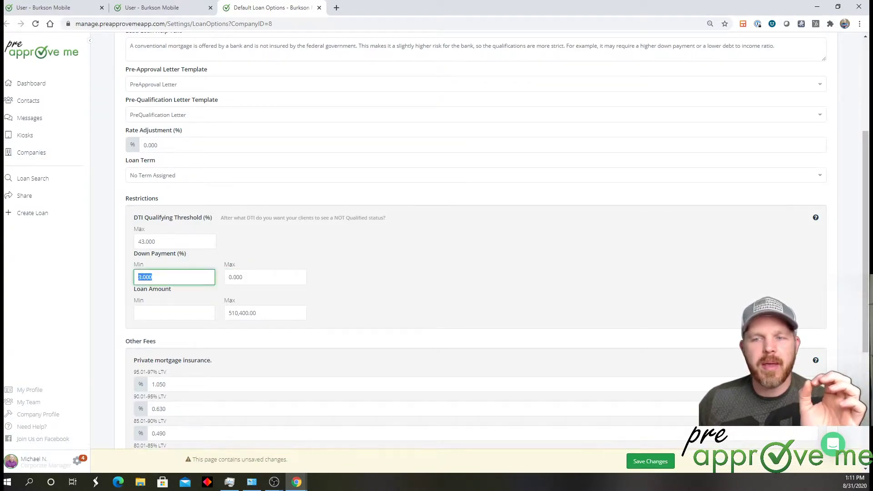
double_click(230, 264)
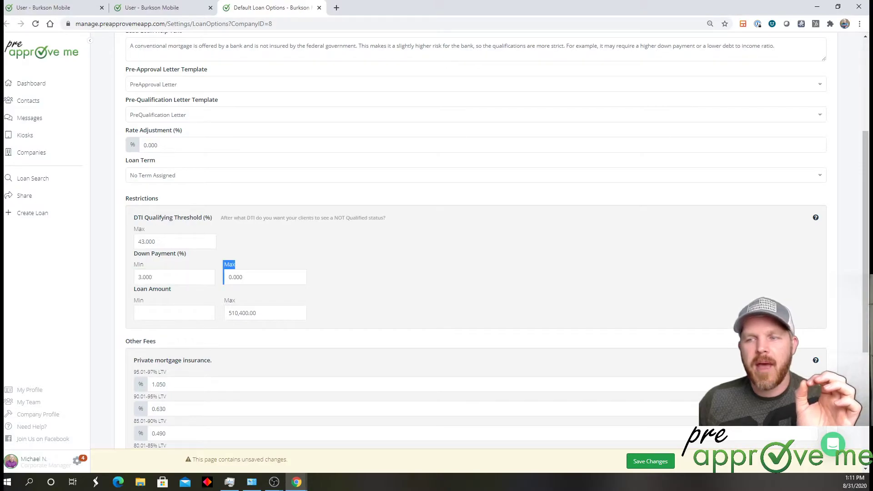
drag(244, 278, 227, 277)
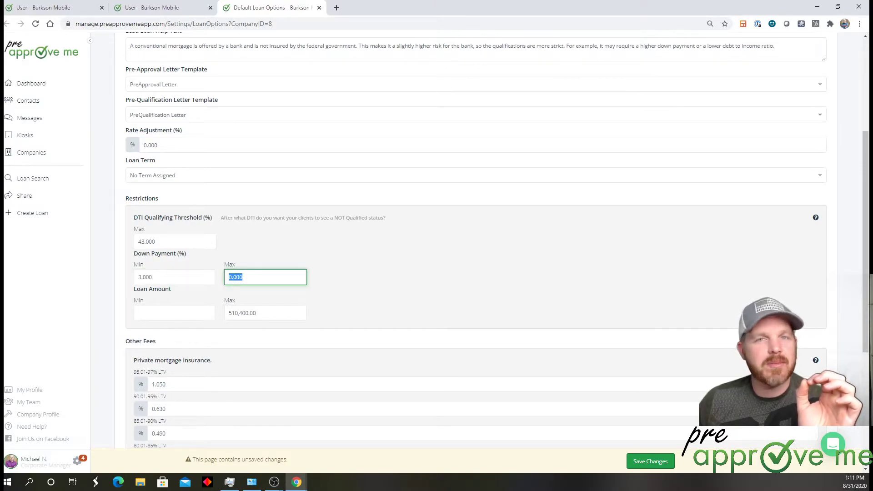
key(BackSpace)
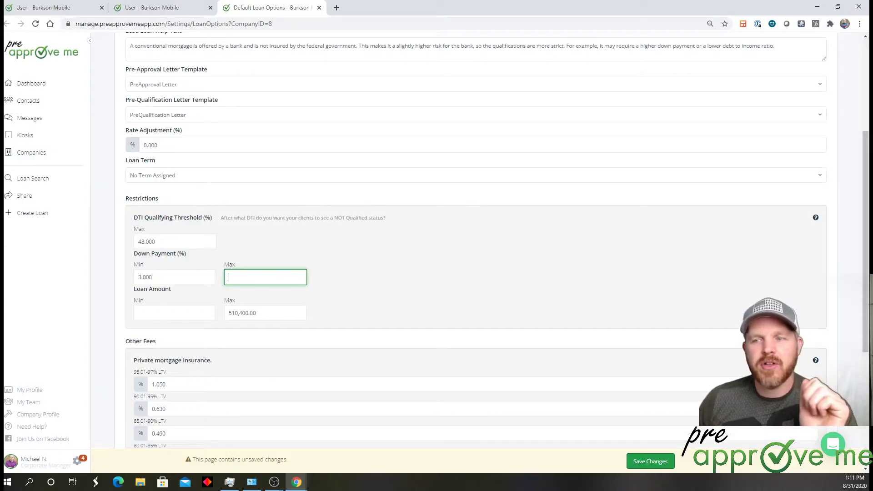
click(174, 313)
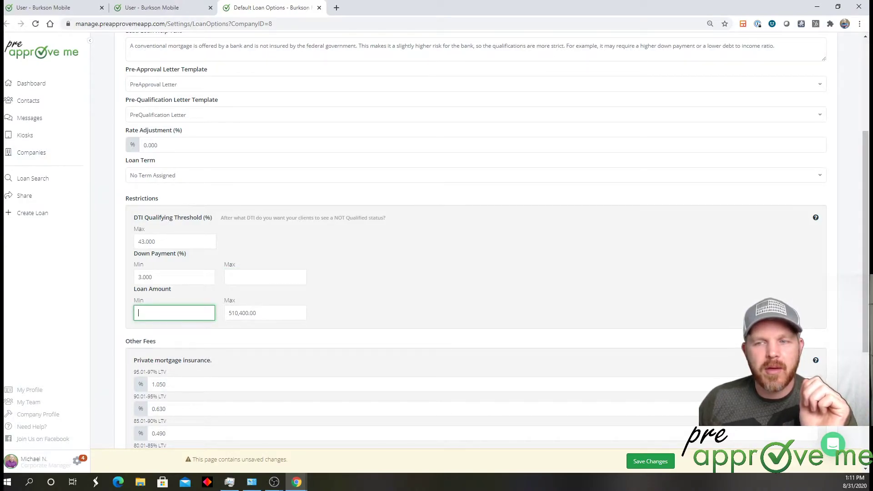
click(265, 276)
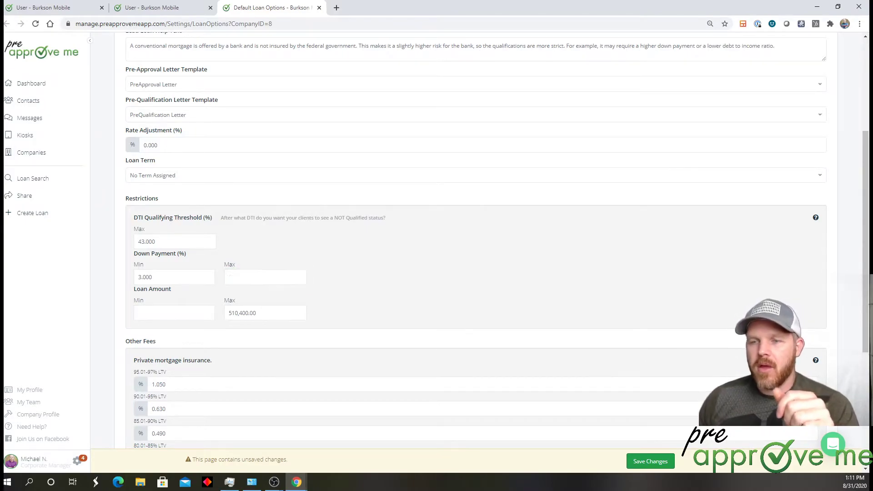
- Examine the Conventional program's private mortgage insurance percentages and its finance fees section
scroll(475, 227, down, 3)
drag(134, 223, 204, 224)
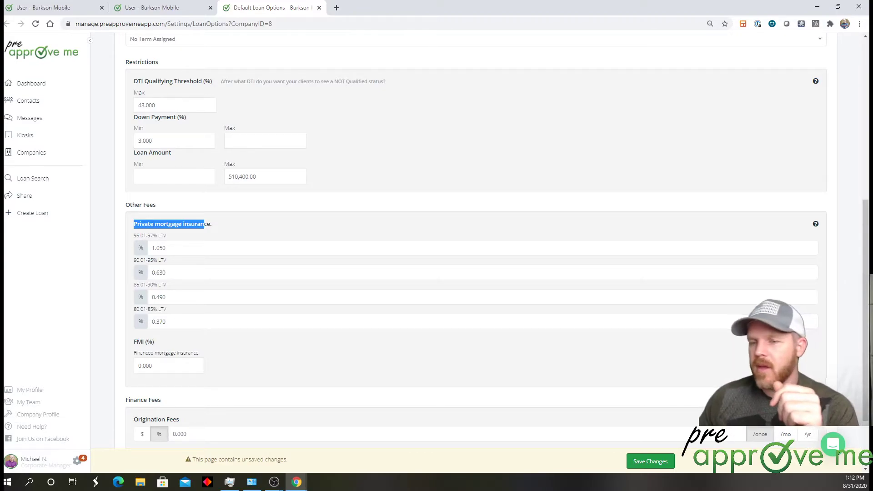
scroll(497, 230, down, 2)
drag(162, 313, 68, 314)
click(162, 312)
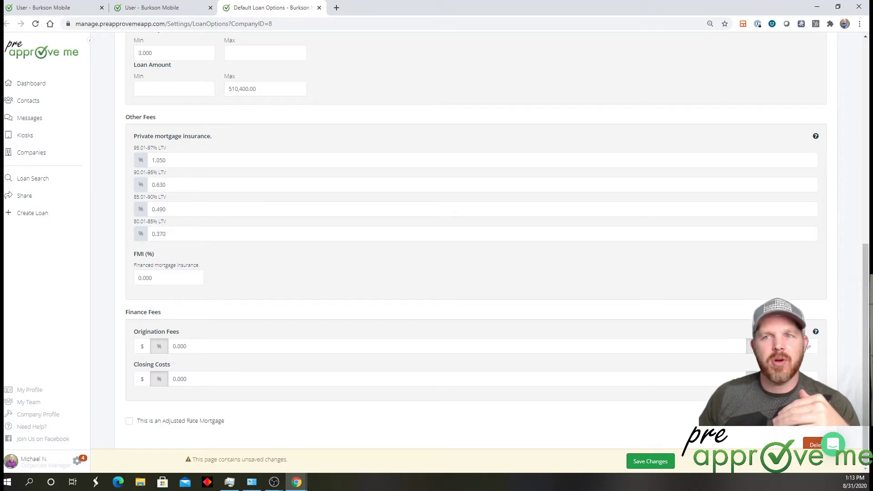
- Set the maximum DTI qualifying threshold to 45% for the Conventional program and save the changes
scroll(476, 241, up, 5)
click(175, 245)
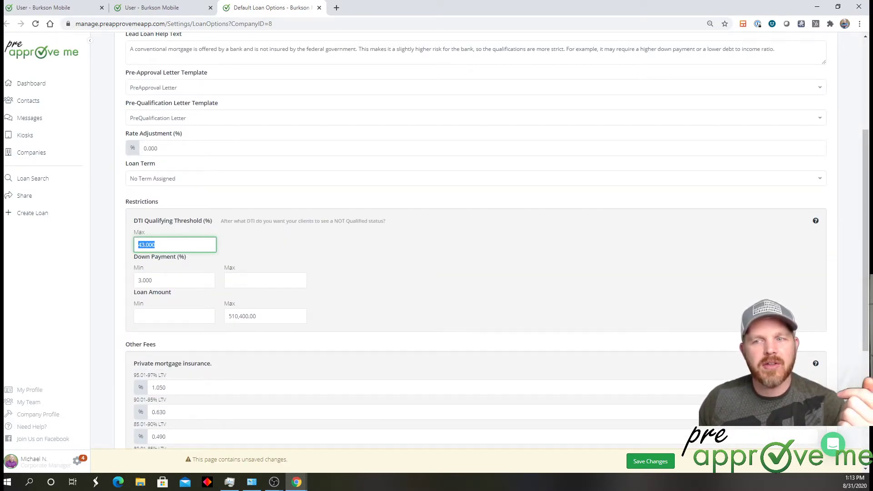
text(45)
click(409, 263)
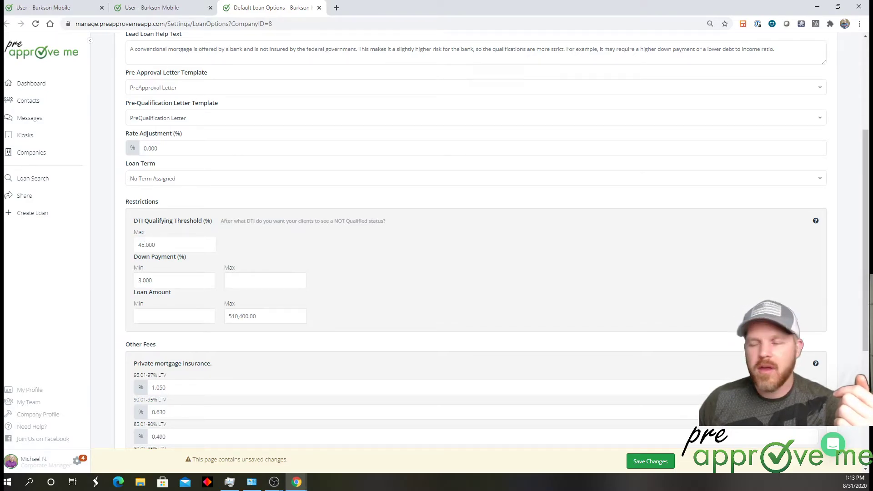
click(651, 461)
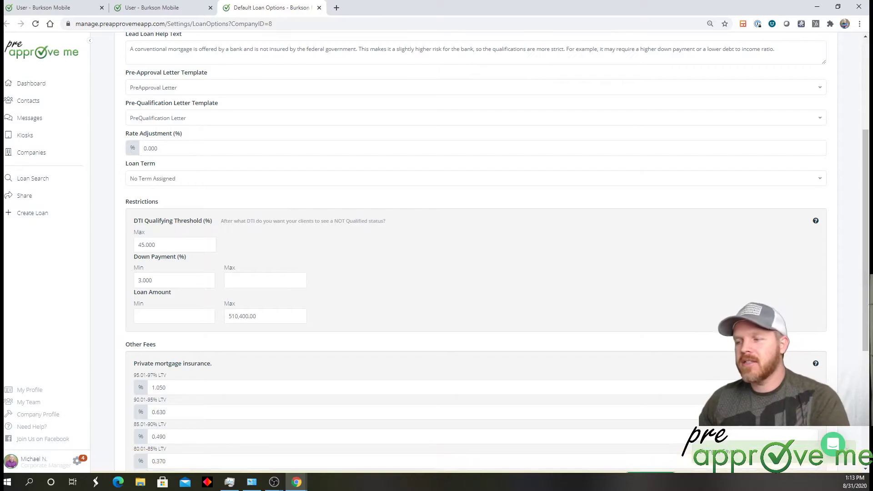
- Start a new loan program of type Conventional with a maximum amount of 510,400
scroll(475, 264, up, 4)
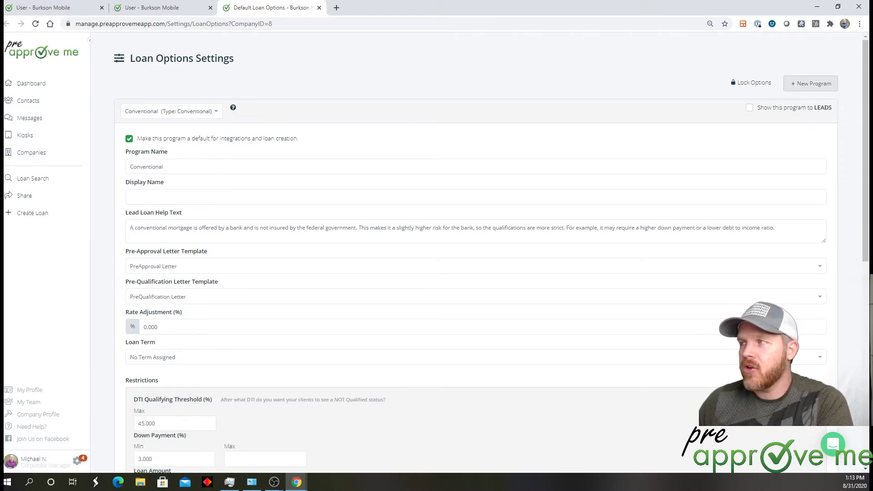
click(811, 84)
click(429, 93)
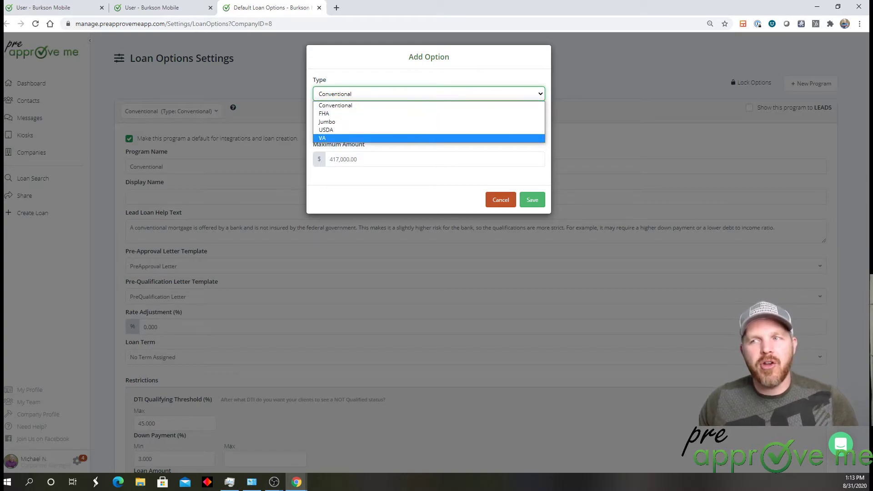
key(Return)
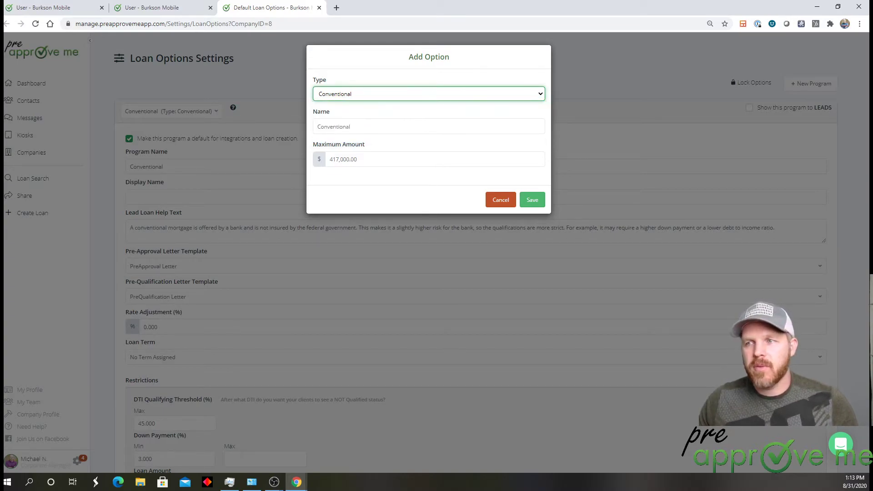
key(Tab)
key(Tab)
text(510)
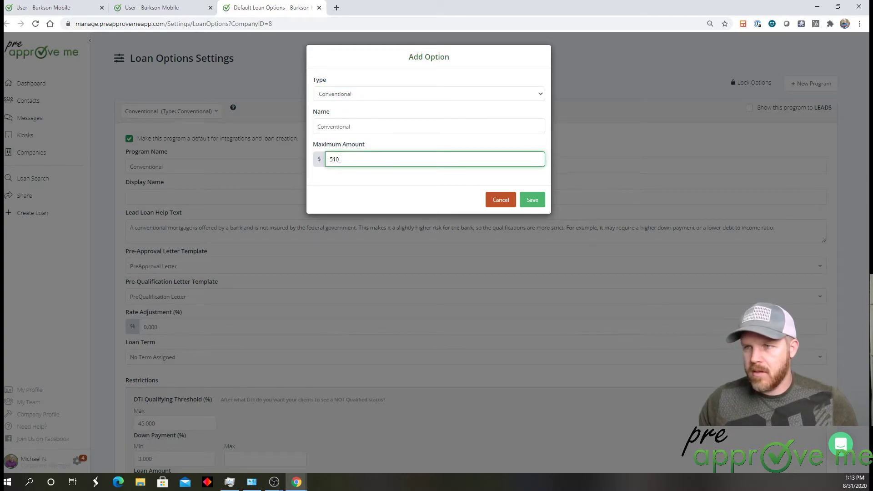
text(,400)
key(Tab)
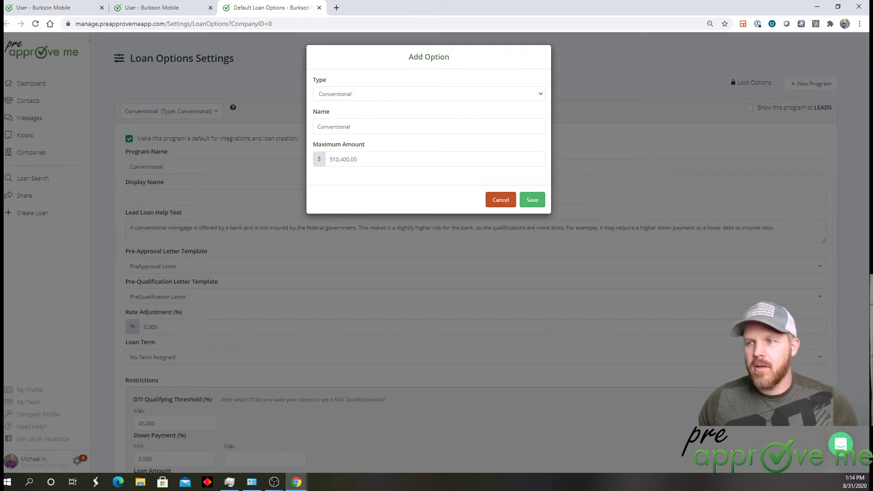
- Name the new program Conventional Homepath and save it
drag(355, 126, 316, 127)
click(351, 127)
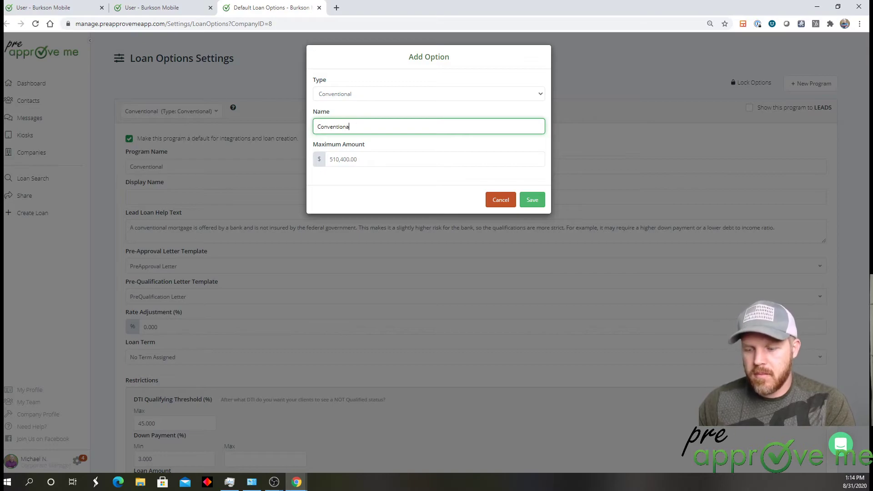
text(; Homepath)
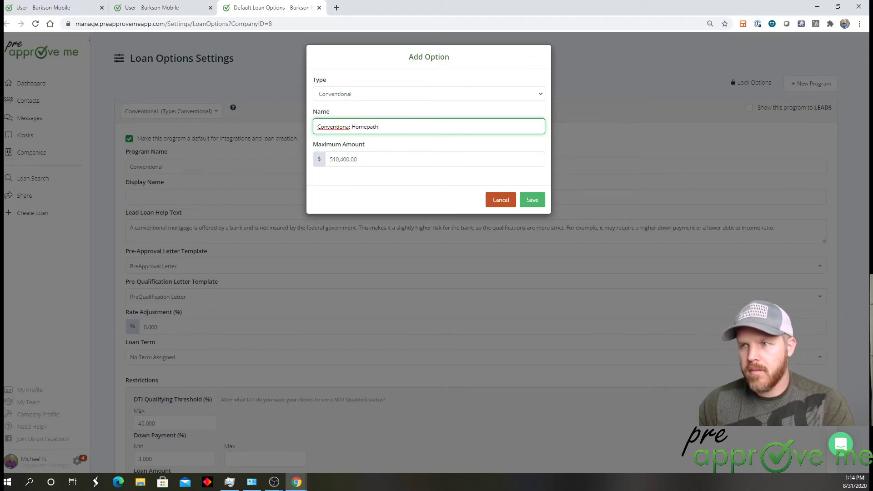
click(350, 127)
key(BackSpace)
text(l)
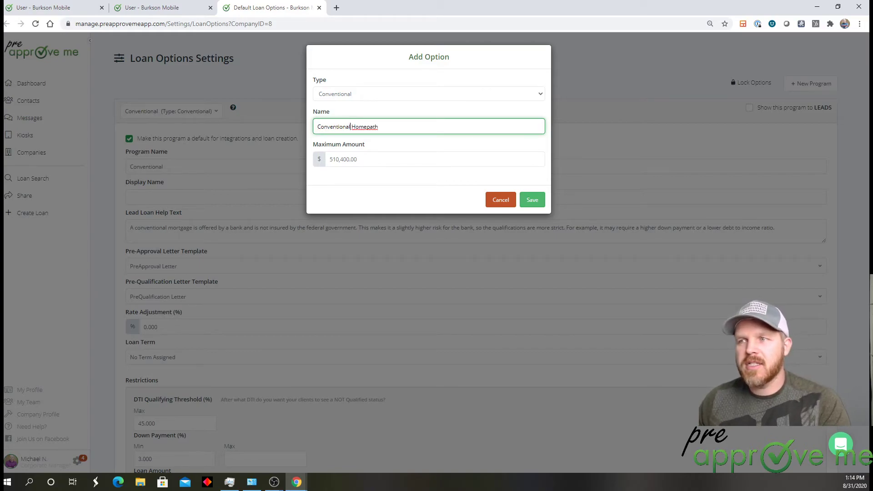
click(532, 199)
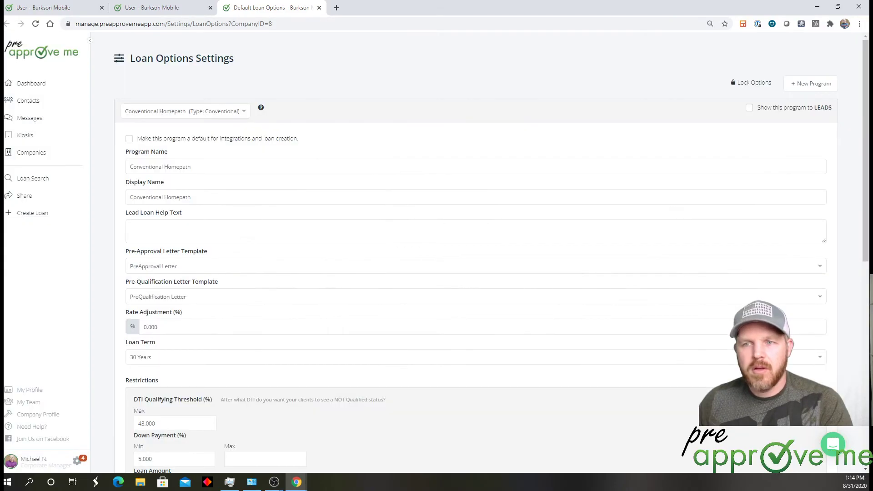
- Compare the program name and display name fields of the Conventional Homepath program
drag(192, 197, 128, 198)
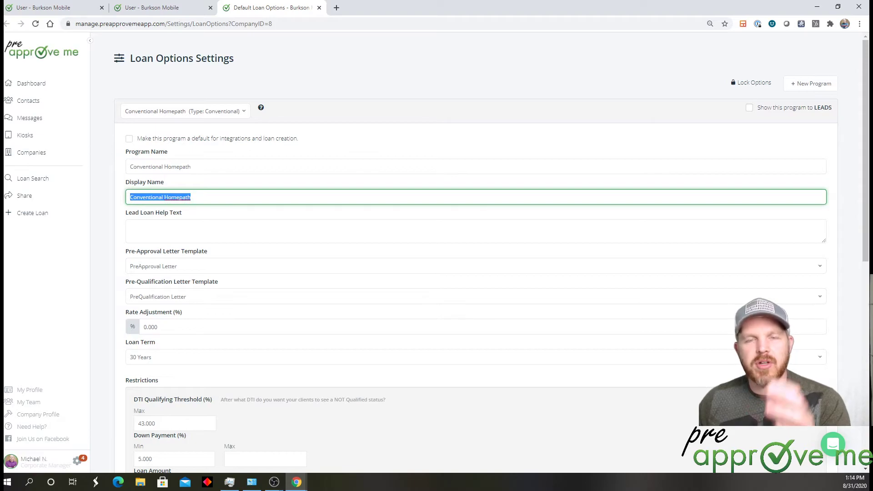
key(shift+Tab)
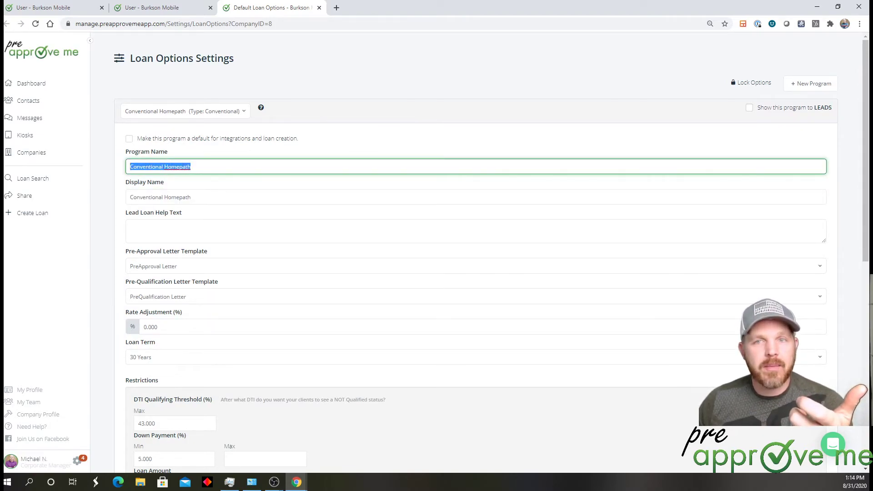
triple_click(178, 197)
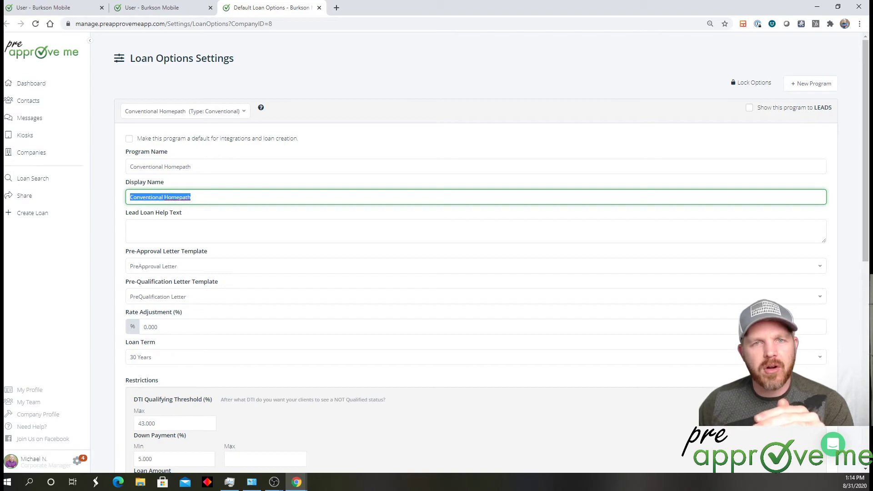
- Set the Conventional Homepath program's maximum DTI qualifying threshold to 43% and its minimum down payment to 3%
key(Tab)
key(Tab)
key(Tab)
key(Tab)
key(Tab)
key(Tab)
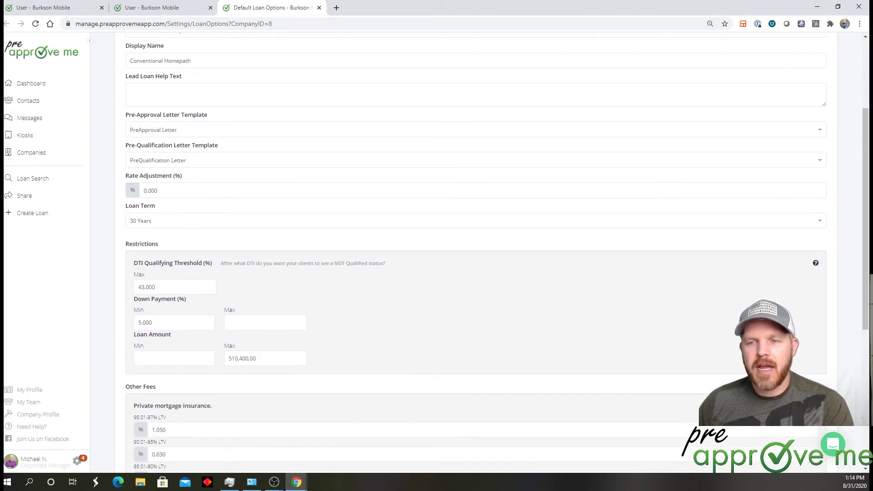
text(43)
key(Tab)
text(3)
key(Return)
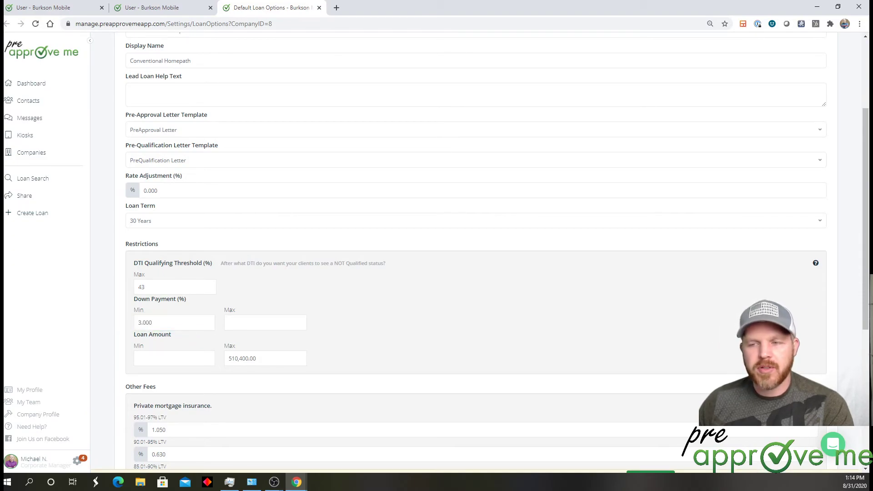
- Examine the private mortgage insurance percentages for each LTV range of the Conventional Homepath program
scroll(476, 246, down, 4)
drag(168, 247, 150, 273)
drag(168, 310, 153, 310)
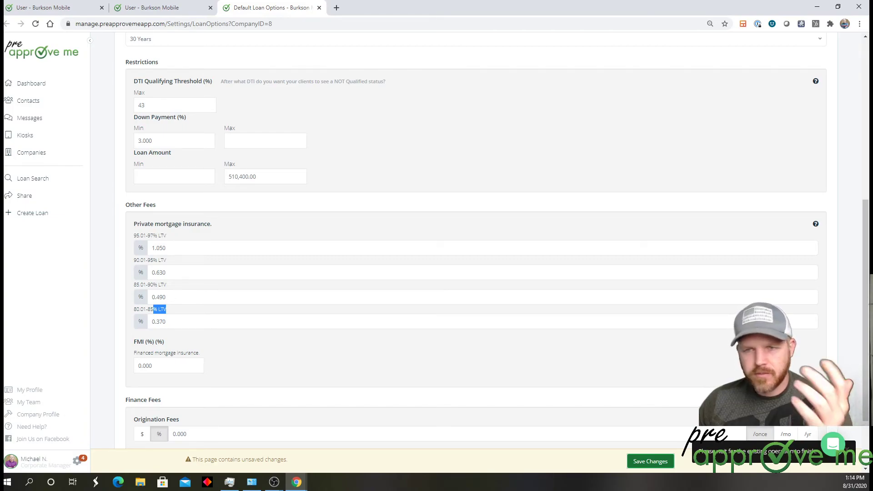
- Open the list of available loan programs
scroll(476, 240, up, 7)
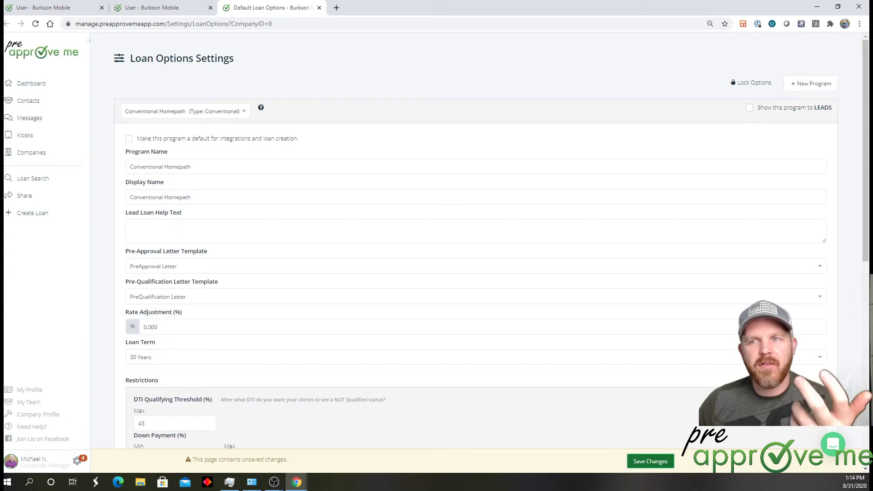
click(185, 111)
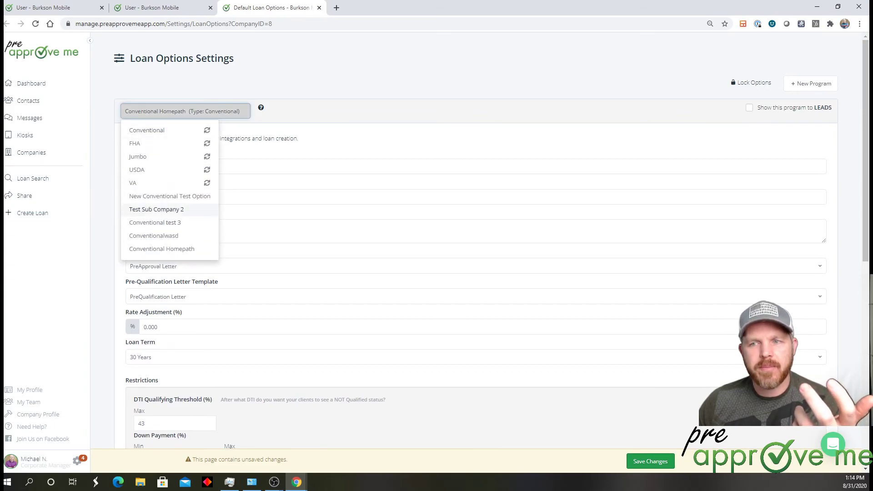